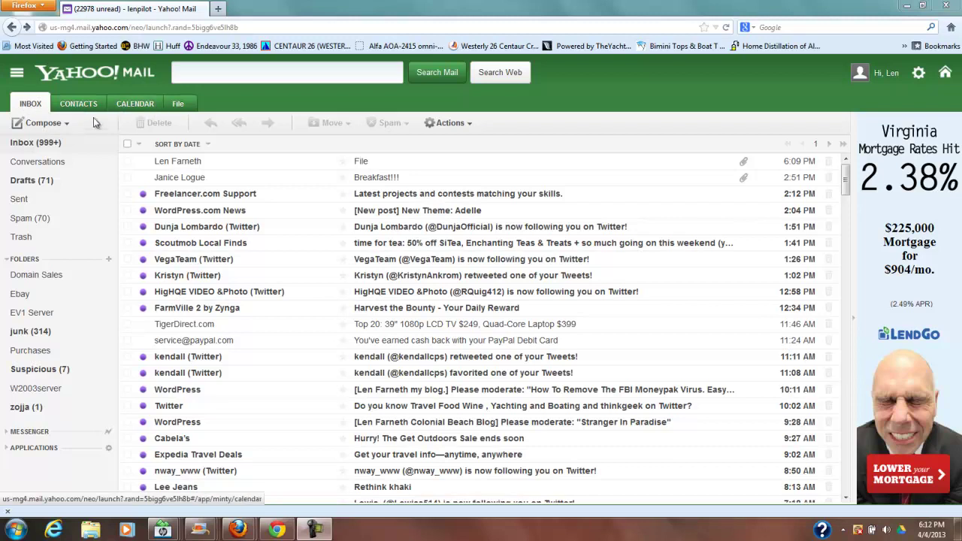
- Open the Compose dropdown to choose what kind of new message to create
{"action": "left_click", "coordinate": [67, 124]}
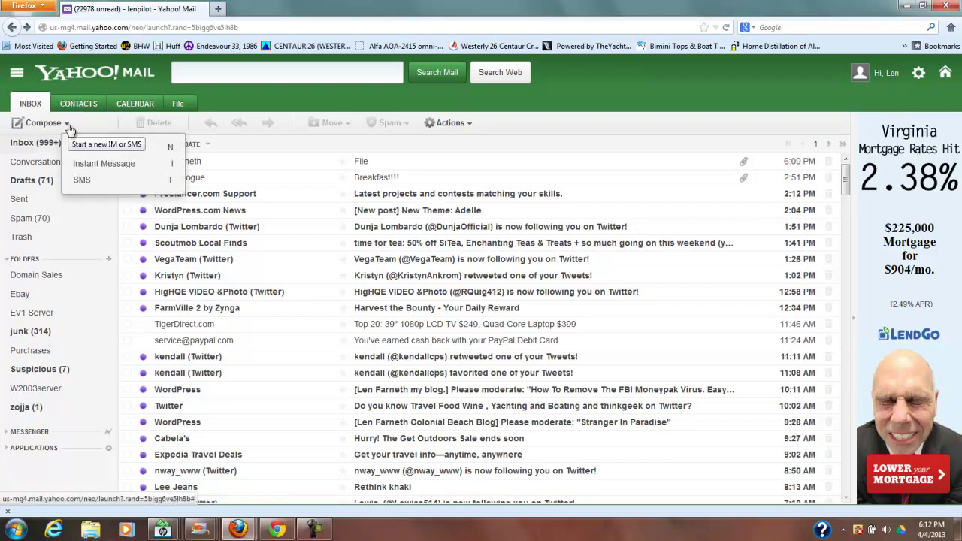
- Start a new email and pick your own address from the To suggestions
{"action": "left_click", "coordinate": [96, 151]}
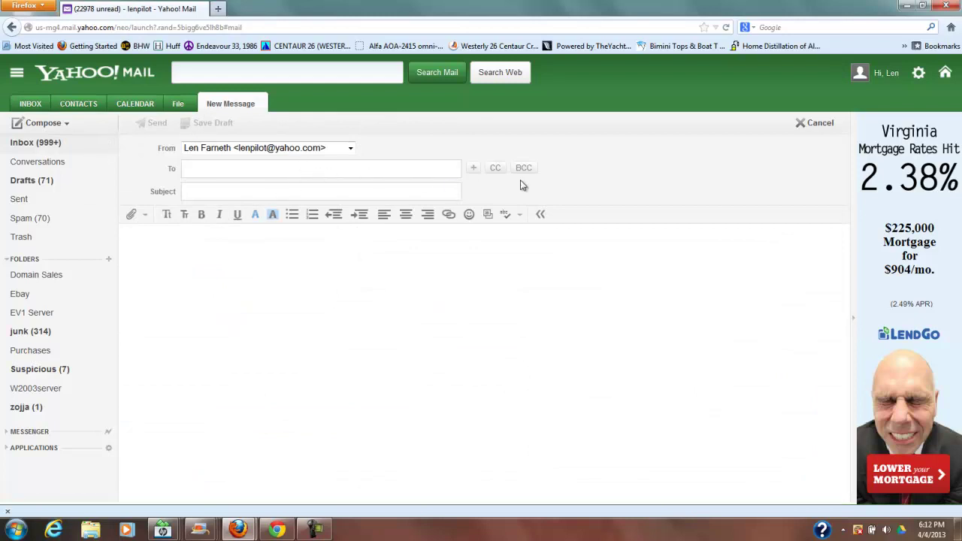
{"action": "left_click", "coordinate": [240, 173]}
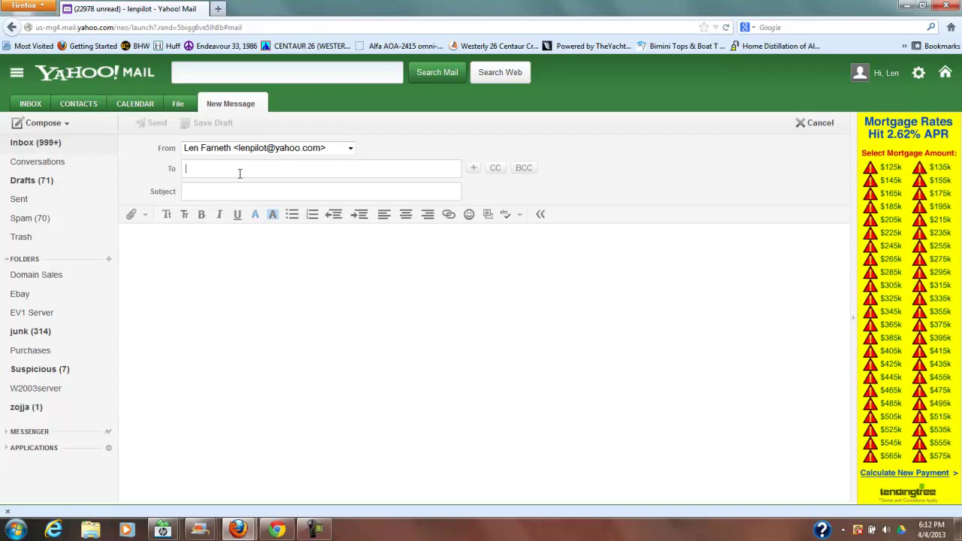
{"action": "type", "text": "le"}
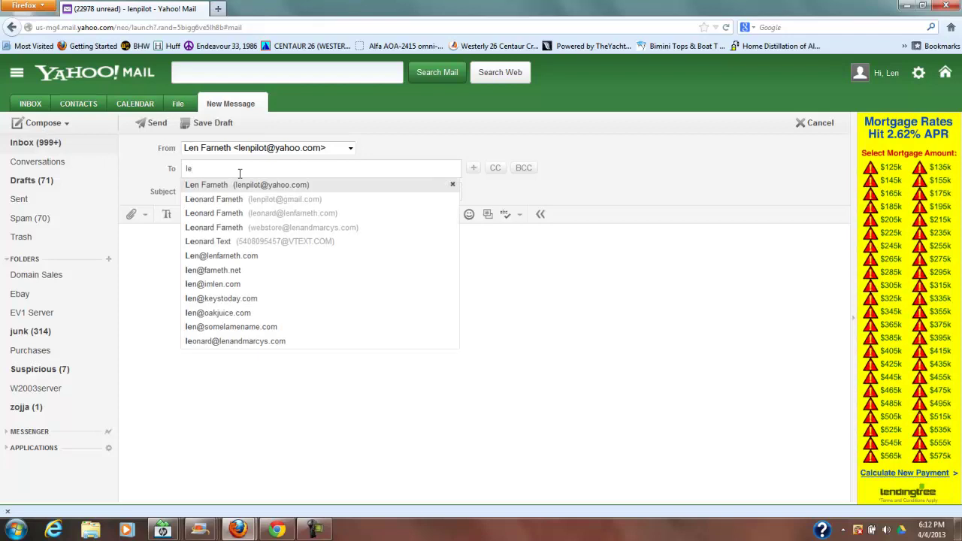
{"action": "left_click", "coordinate": [261, 188]}
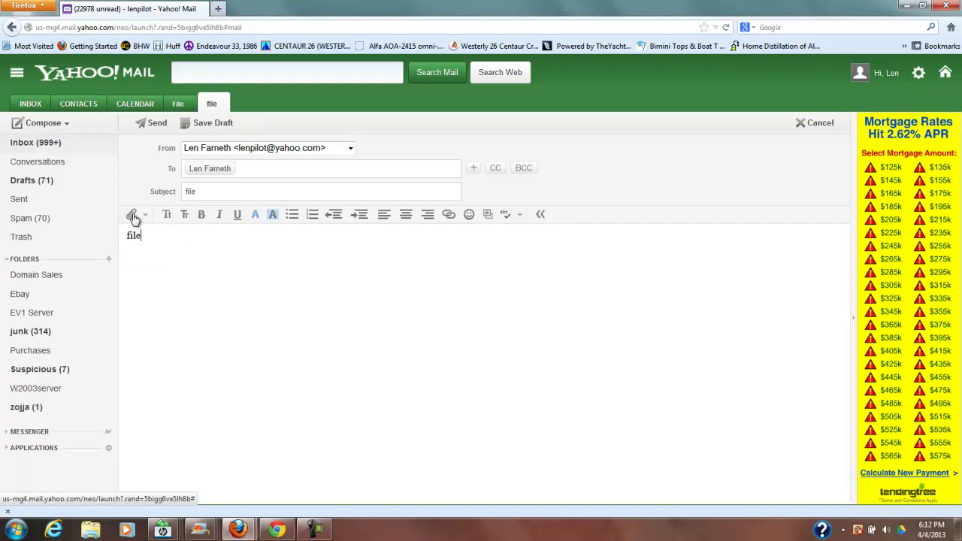
- Attach photo 20120731_195811 from C:\myStuff\Camera\stills to the email
{"action": "left_click", "coordinate": [133, 216]}
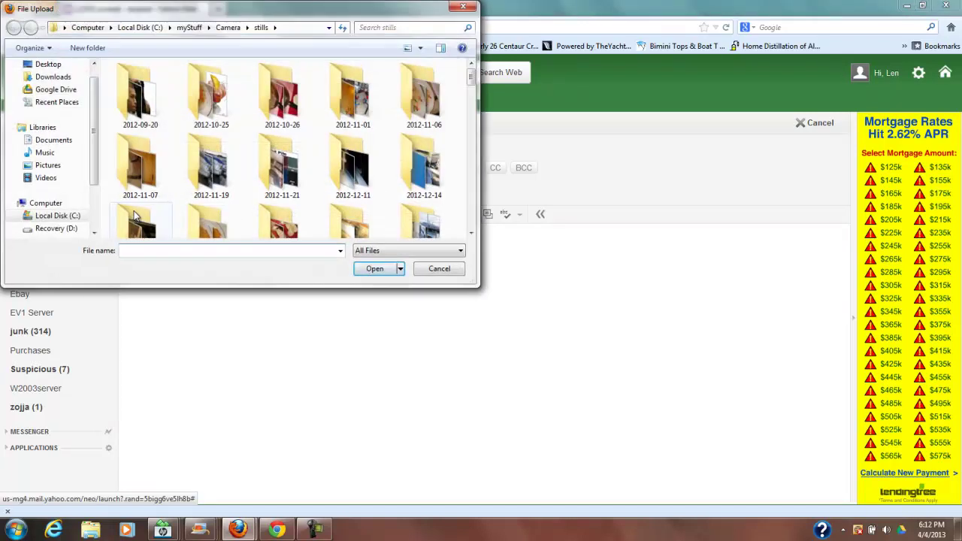
{"action": "left_click", "coordinate": [92, 28]}
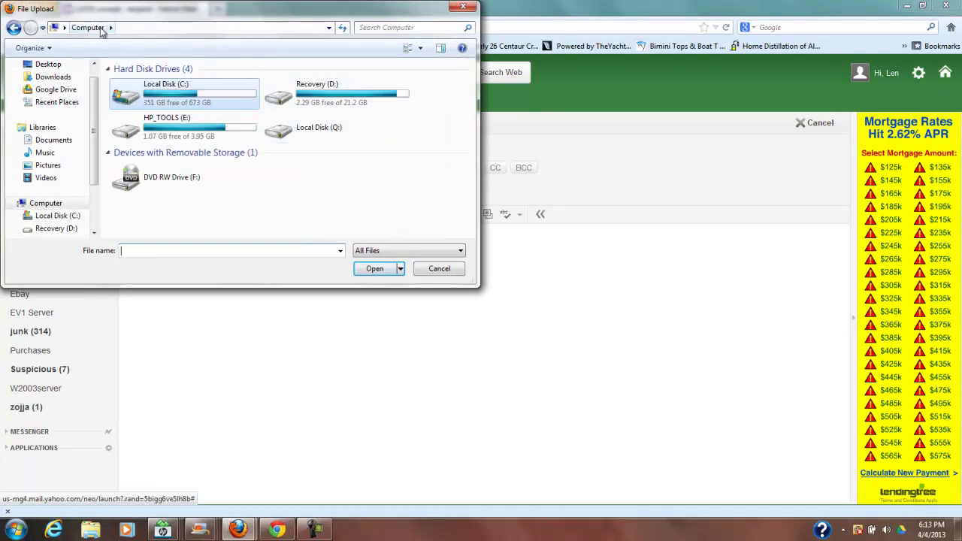
{"action": "double_click", "coordinate": [183, 93]}
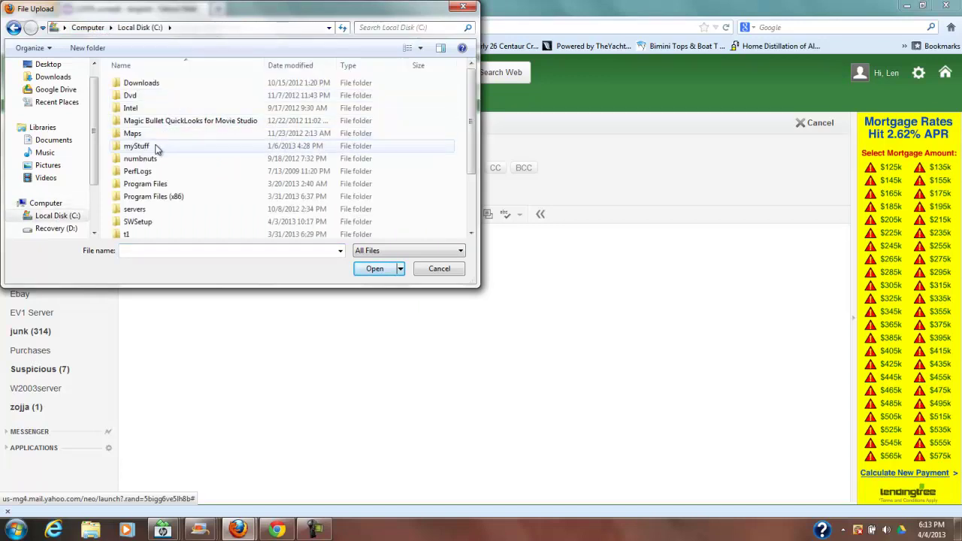
{"action": "double_click", "coordinate": [137, 147]}
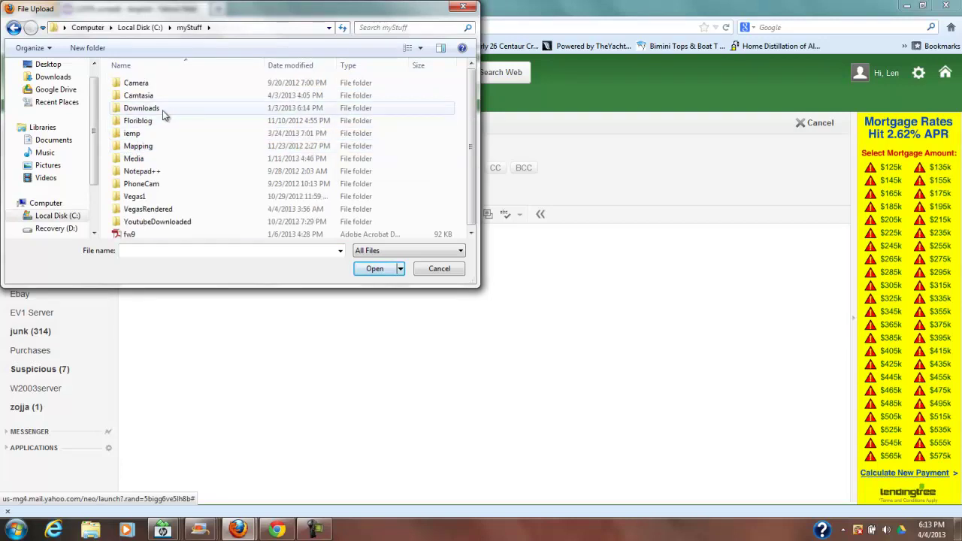
{"action": "double_click", "coordinate": [135, 83]}
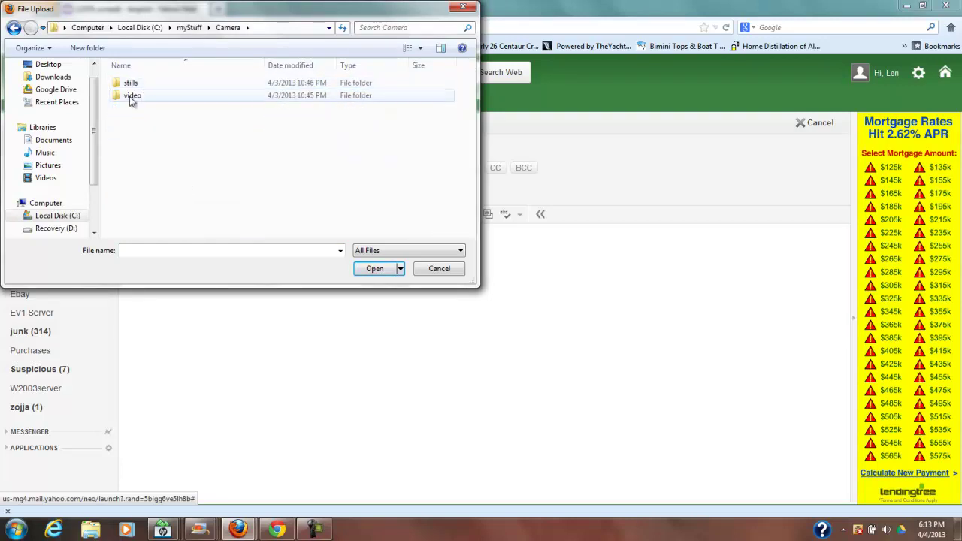
{"action": "double_click", "coordinate": [130, 84]}
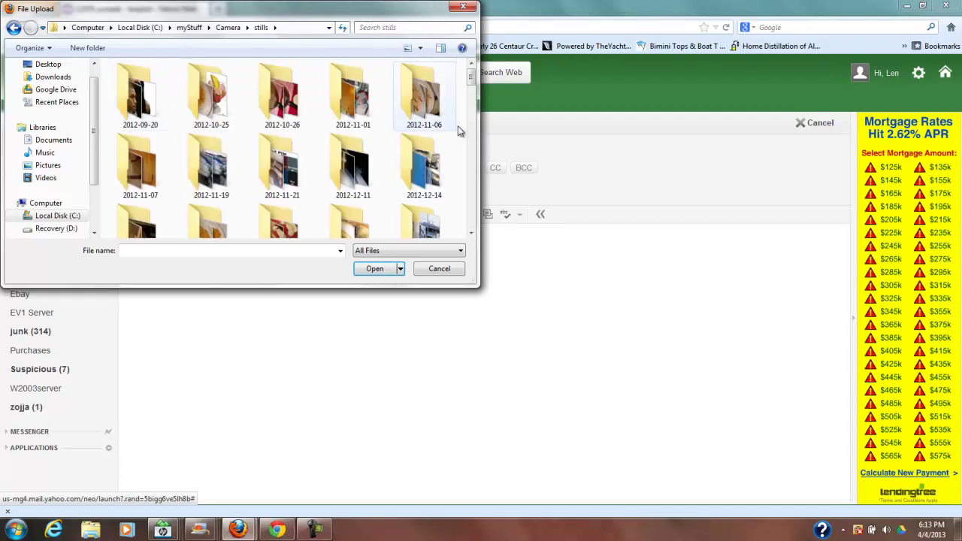
{"action": "left_click_drag", "start_coordinate": [472, 77], "coordinate": [464, 102]}
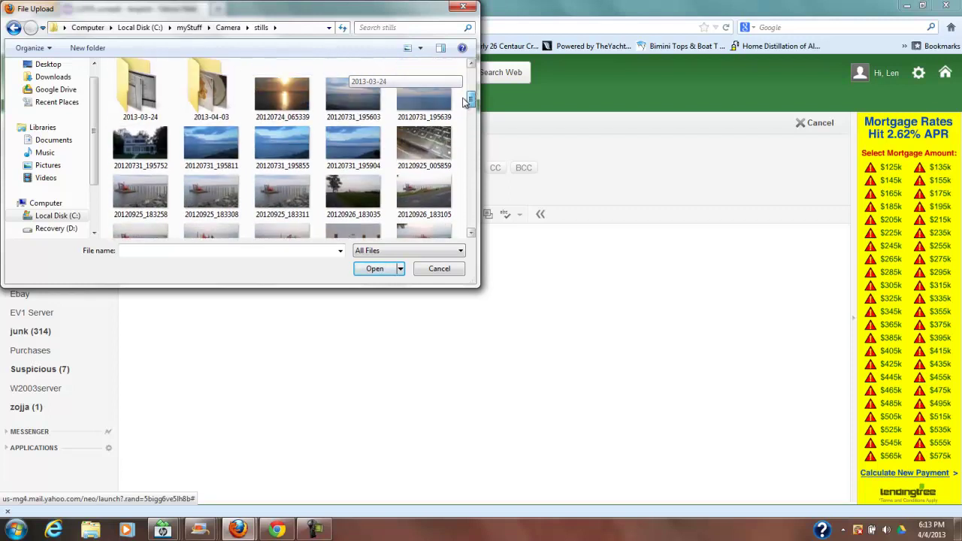
{"action": "double_click", "coordinate": [211, 148]}
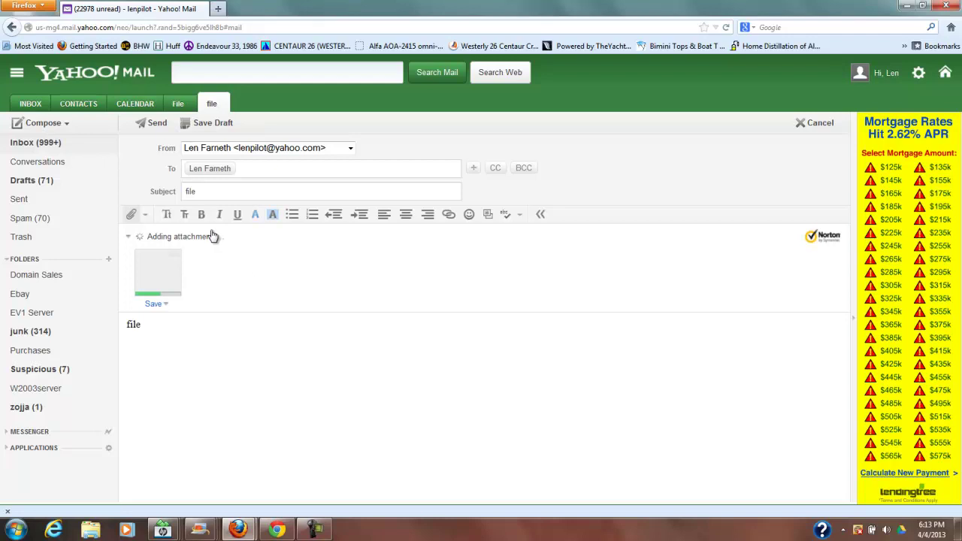
- Send the email once the photo upload completes, dismissing the wait warning and extra file dialog
{"action": "left_click", "coordinate": [155, 126]}
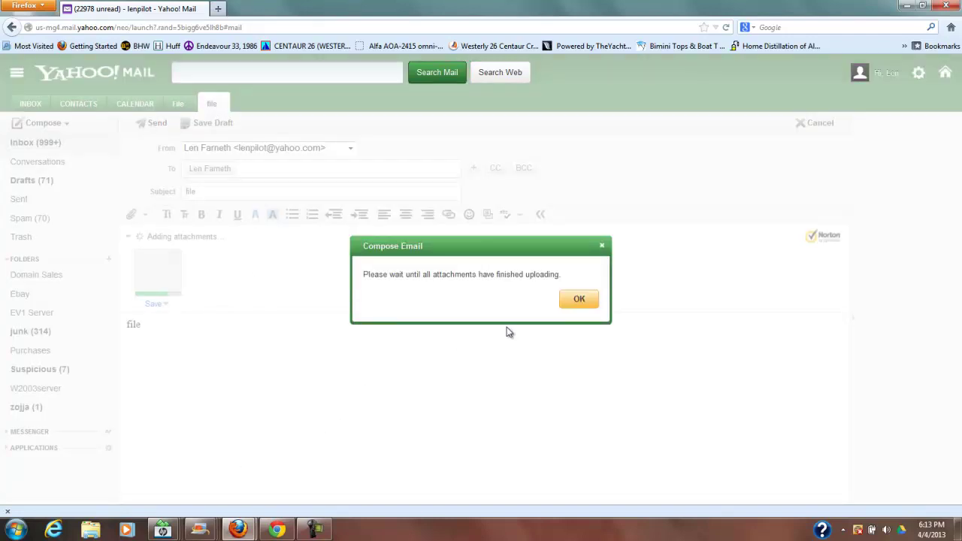
{"action": "left_click", "coordinate": [589, 301]}
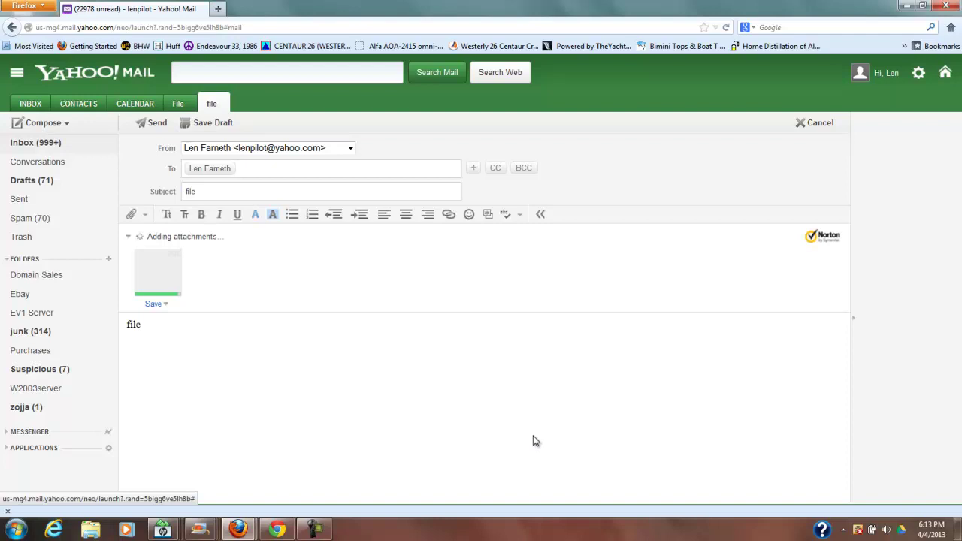
{"action": "left_click", "coordinate": [131, 216]}
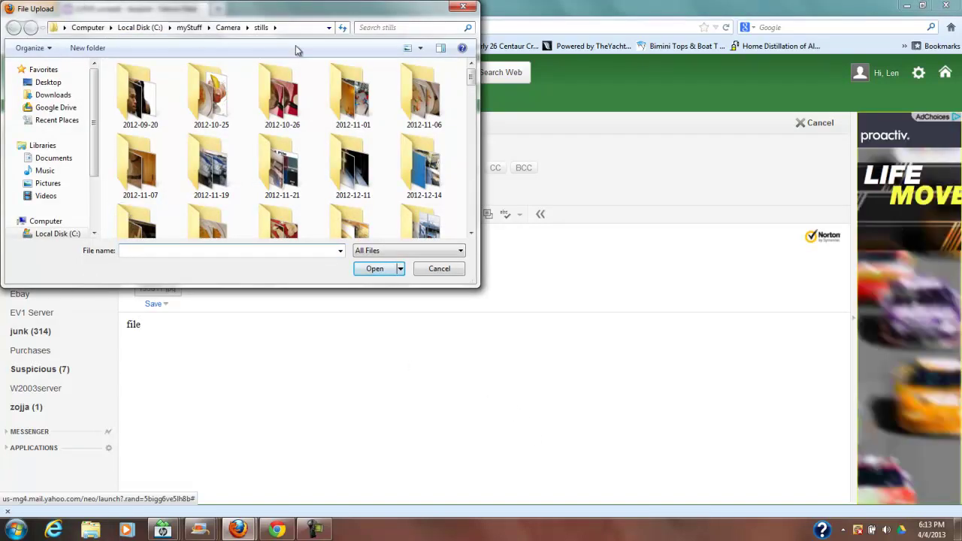
{"action": "key", "text": "Escape"}
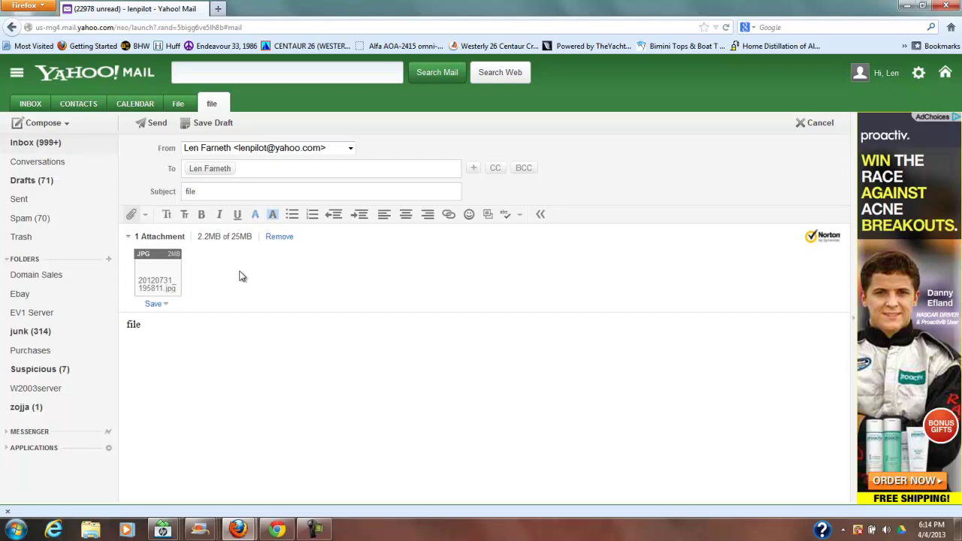
{"action": "left_click", "coordinate": [154, 125]}
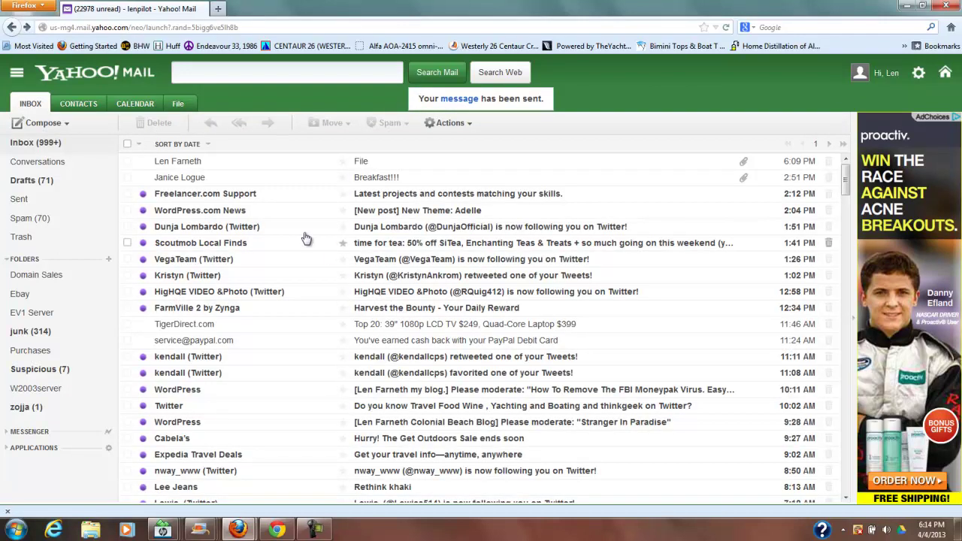
- Refresh the inbox and open the newly arrived 'file' email
{"action": "left_click", "coordinate": [110, 146]}
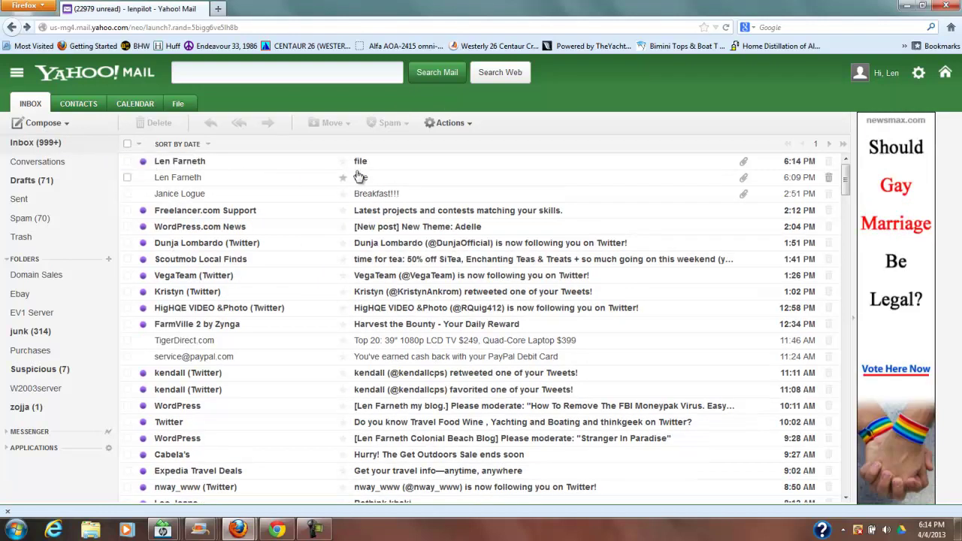
{"action": "left_click", "coordinate": [366, 162]}
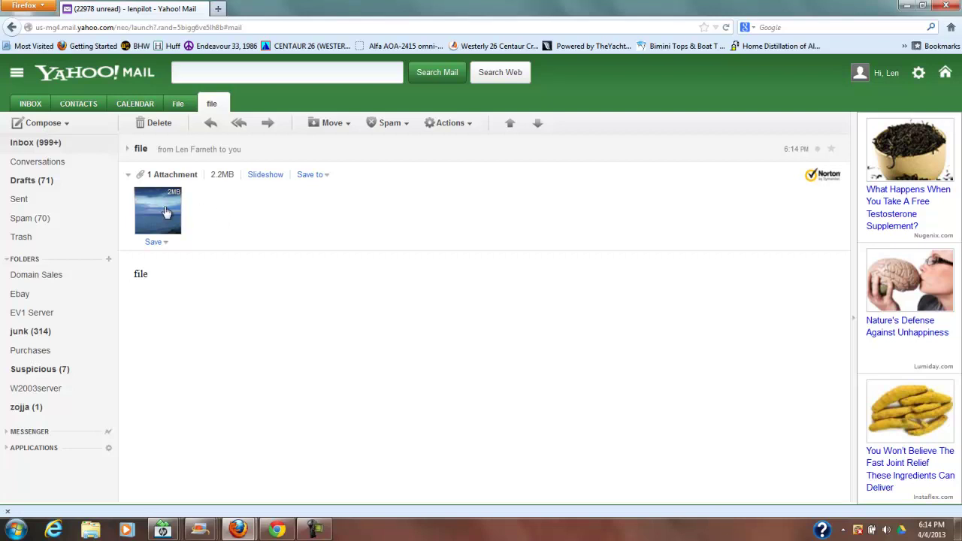
- Download the photo attachment to the computer, choosing Save File in Firefox's dialog
{"action": "left_click", "coordinate": [166, 246]}
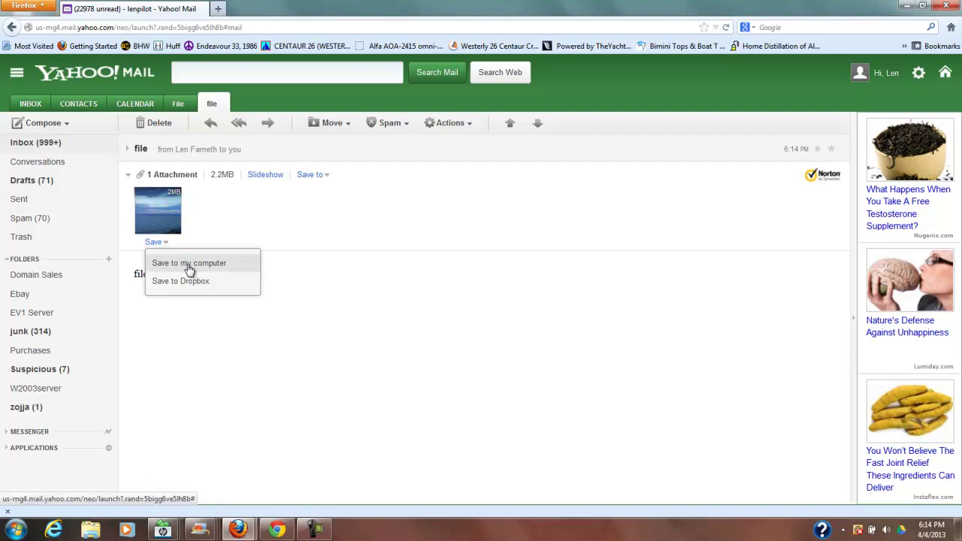
{"action": "left_click", "coordinate": [274, 246]}
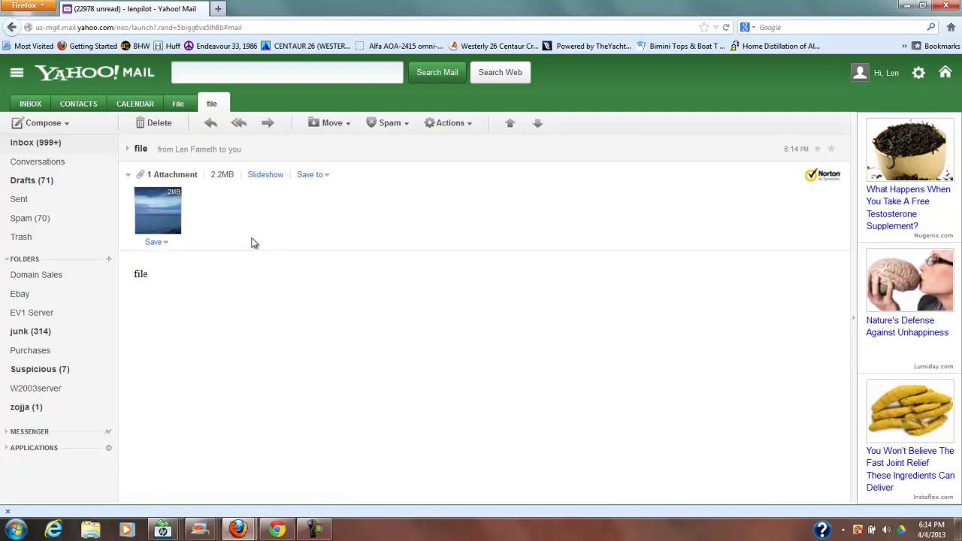
{"action": "left_click", "coordinate": [159, 244]}
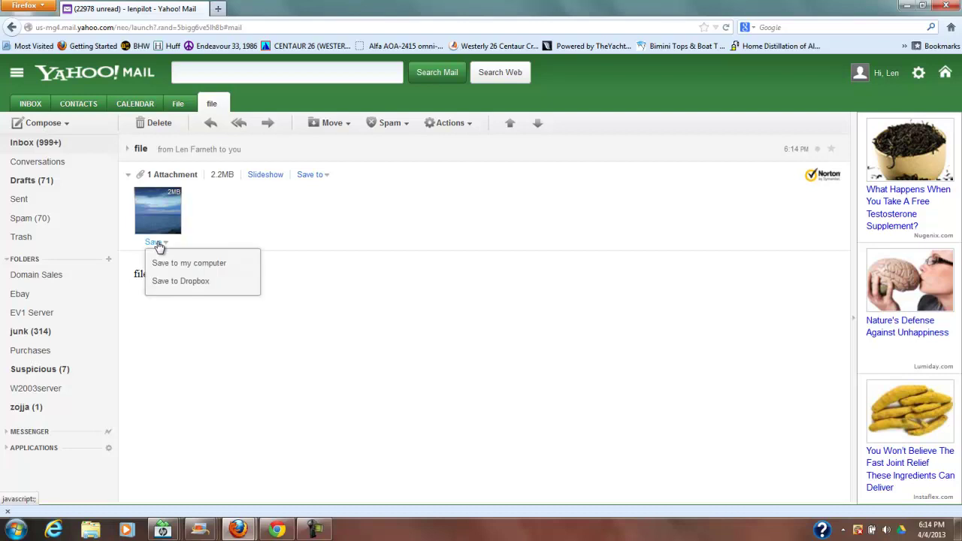
{"action": "left_click", "coordinate": [184, 267]}
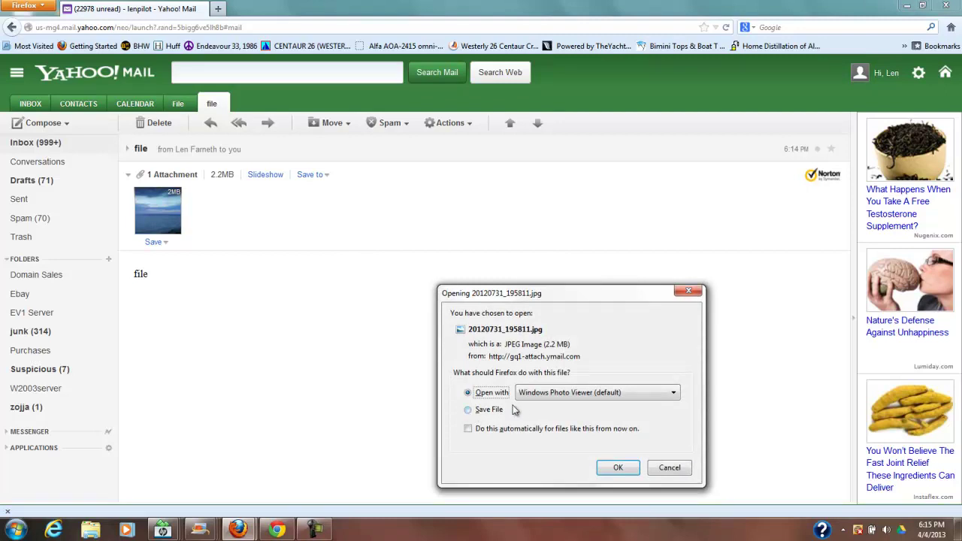
{"action": "left_click", "coordinate": [468, 412]}
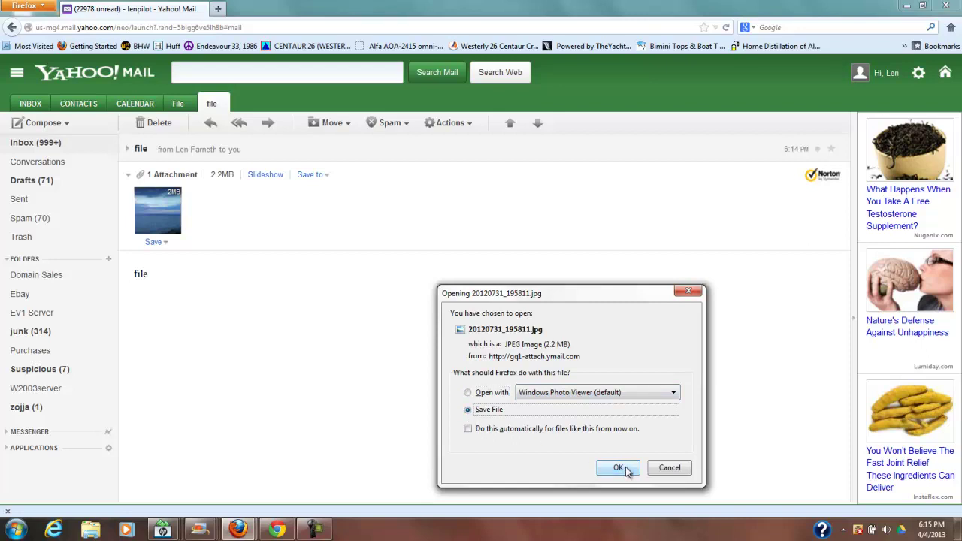
{"action": "left_click", "coordinate": [674, 397]}
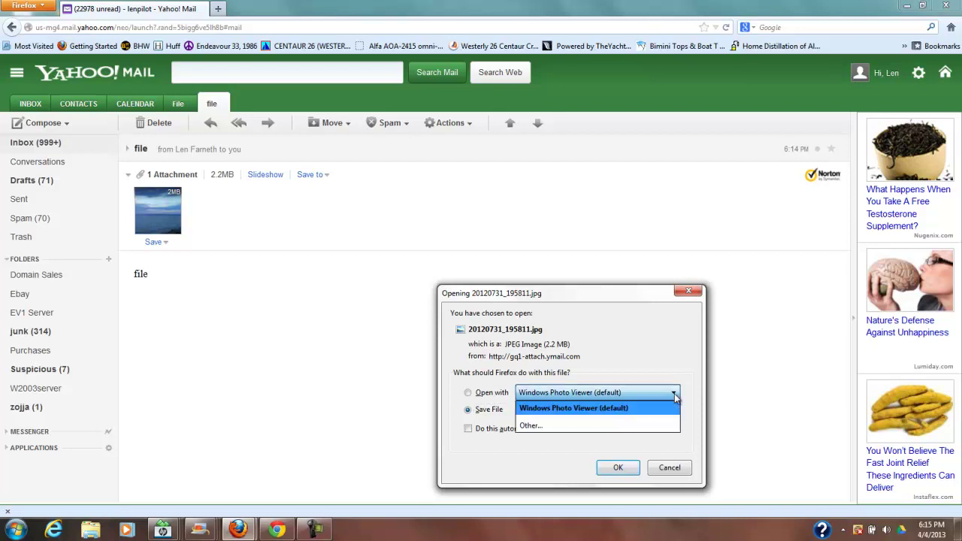
{"action": "left_click", "coordinate": [675, 396]}
{"action": "left_click", "coordinate": [675, 397]}
{"action": "left_click", "coordinate": [673, 396]}
- Save the photo into the C:\myStuff\Camera\stills folder
{"action": "left_click", "coordinate": [624, 469]}
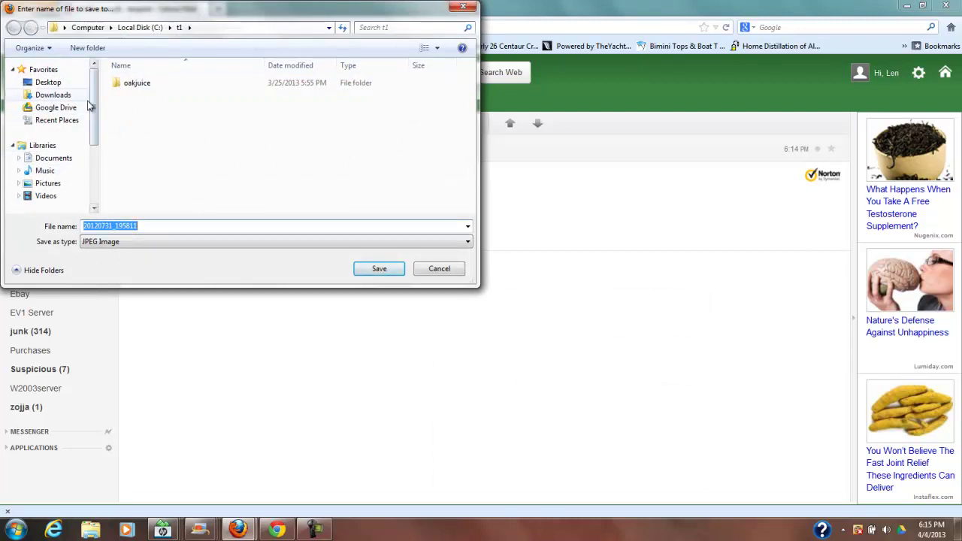
{"action": "scroll", "coordinate": [91, 98], "scroll_direction": "down", "scroll_amount": 3}
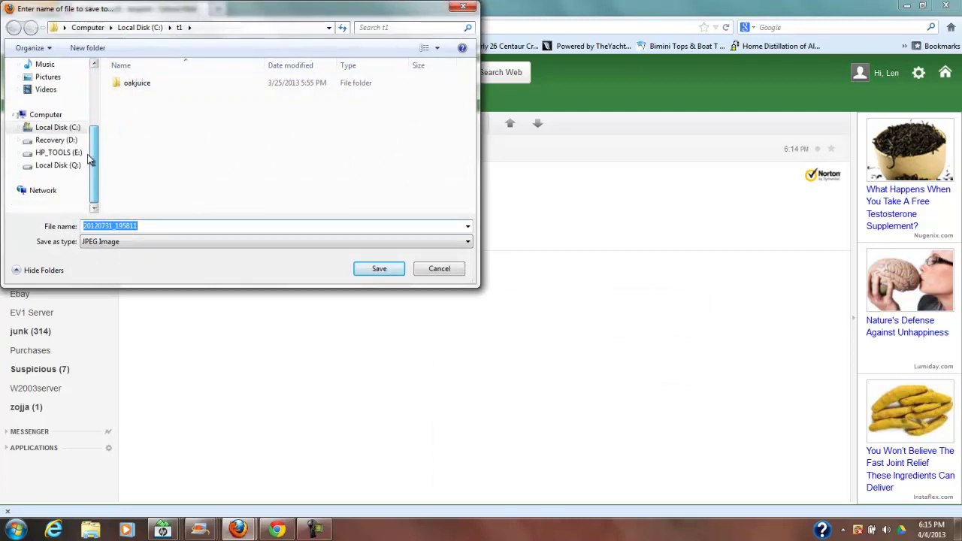
{"action": "left_click", "coordinate": [57, 127]}
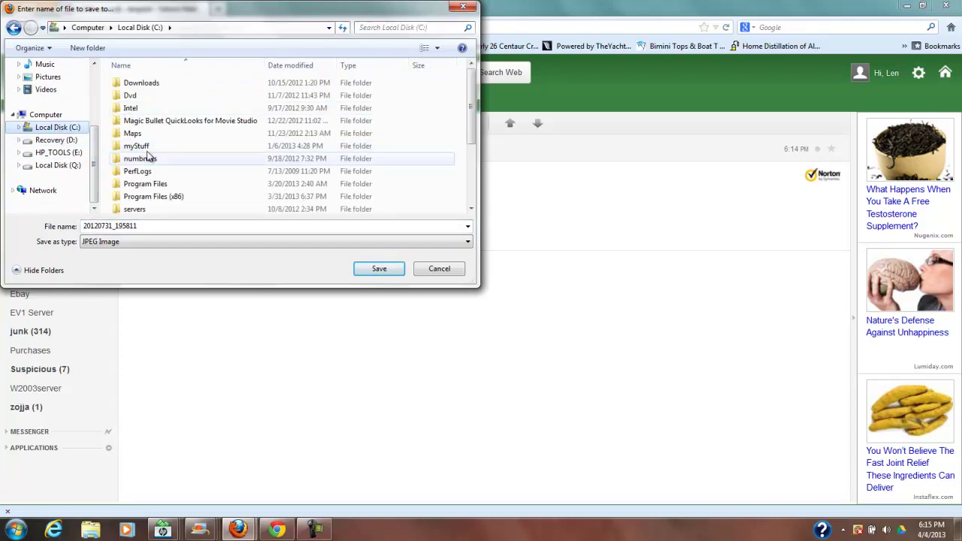
{"action": "left_click", "coordinate": [144, 148]}
{"action": "left_click", "coordinate": [144, 147]}
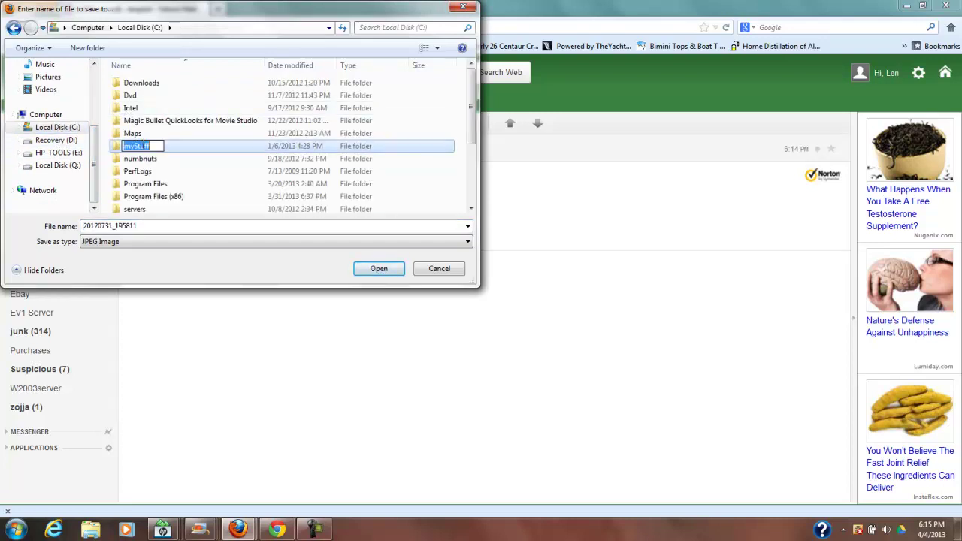
{"action": "key", "text": "Return"}
{"action": "key", "text": "Return"}
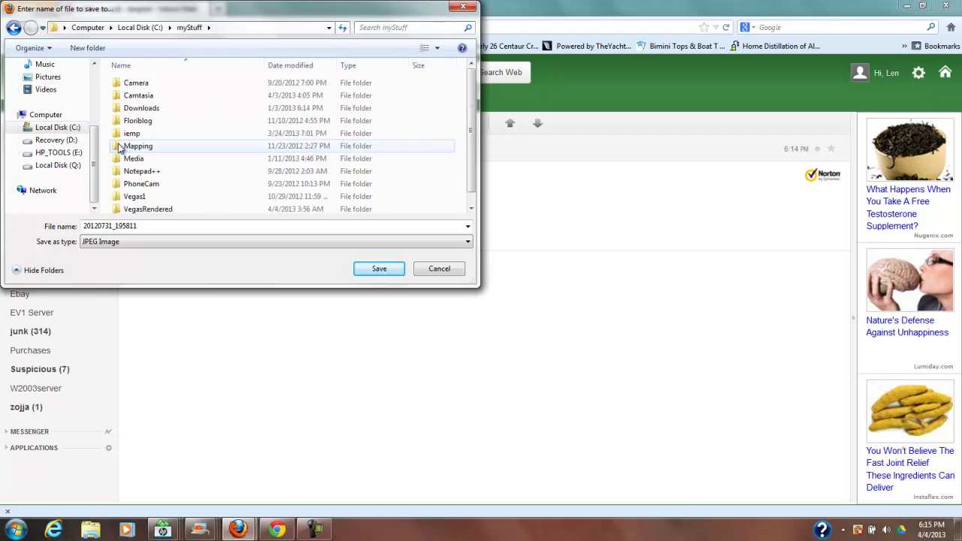
{"action": "double_click", "coordinate": [138, 84]}
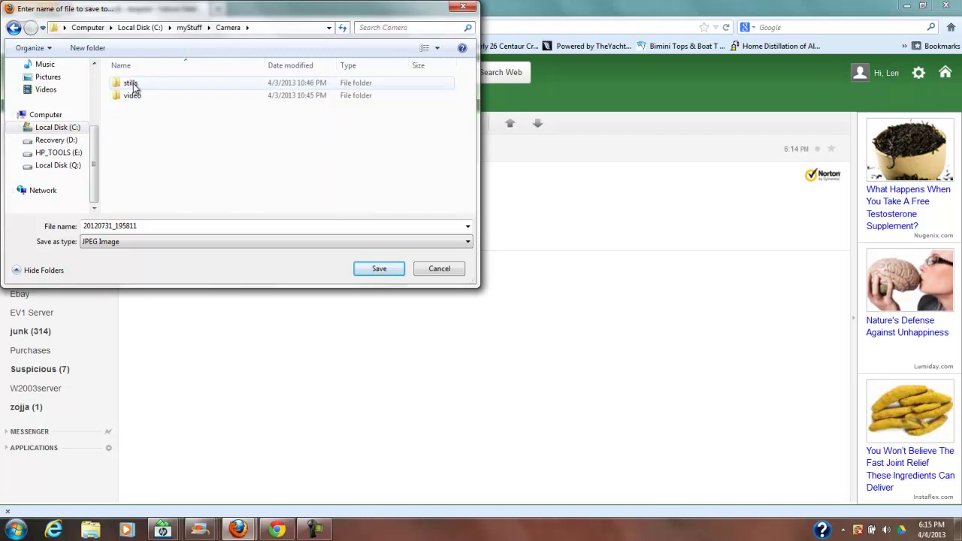
{"action": "double_click", "coordinate": [133, 95]}
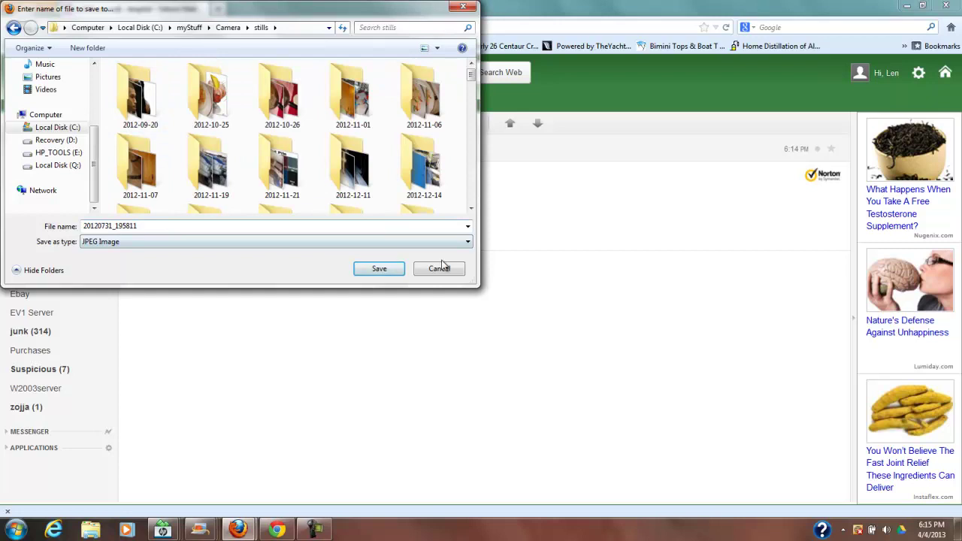
{"action": "left_click", "coordinate": [386, 267]}
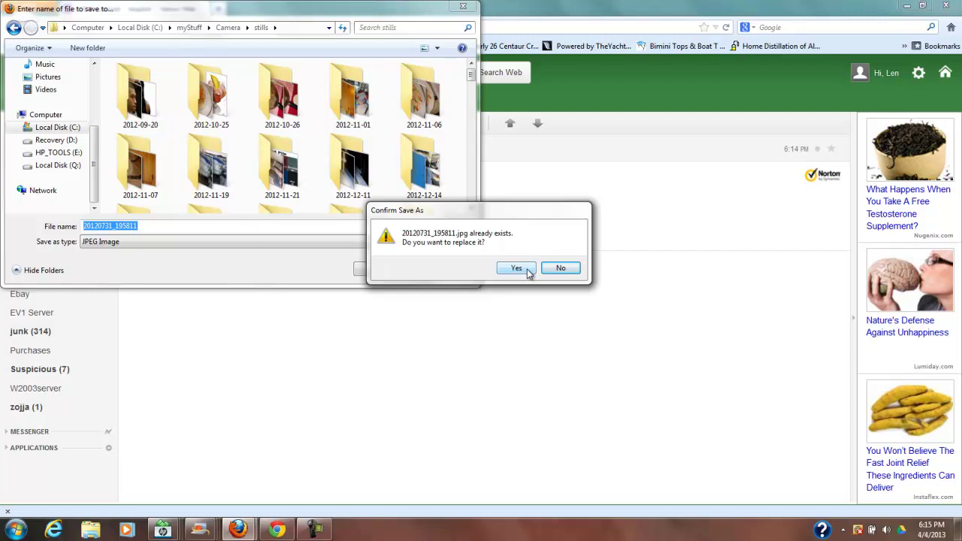
- Decline replacing the existing copy and save it as 20120731_195811a instead
{"action": "left_click", "coordinate": [563, 268]}
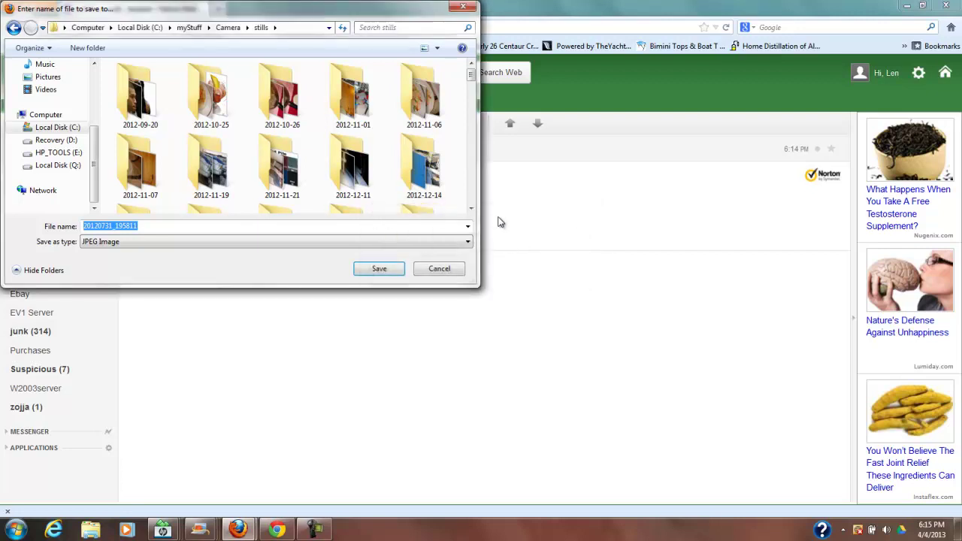
{"action": "left_click", "coordinate": [146, 226]}
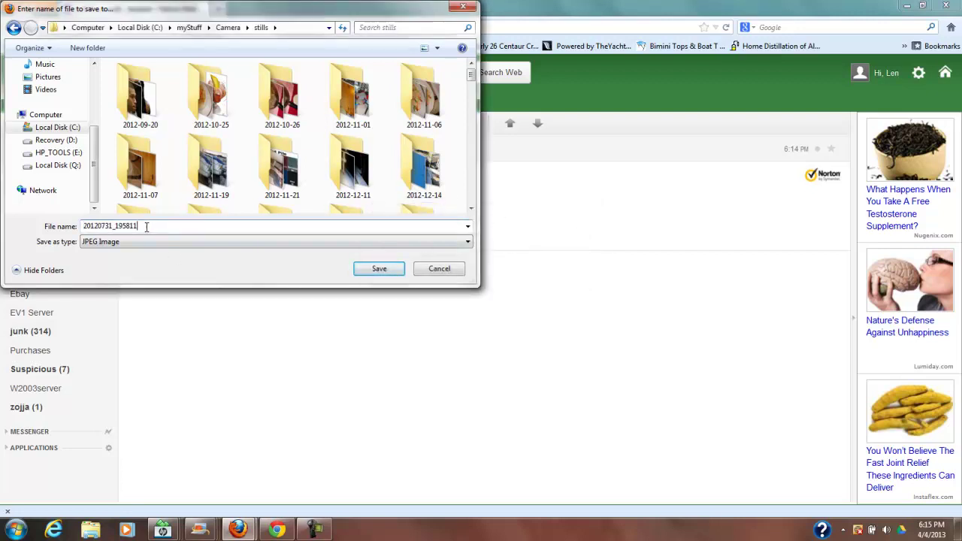
{"action": "left_click", "coordinate": [388, 269]}
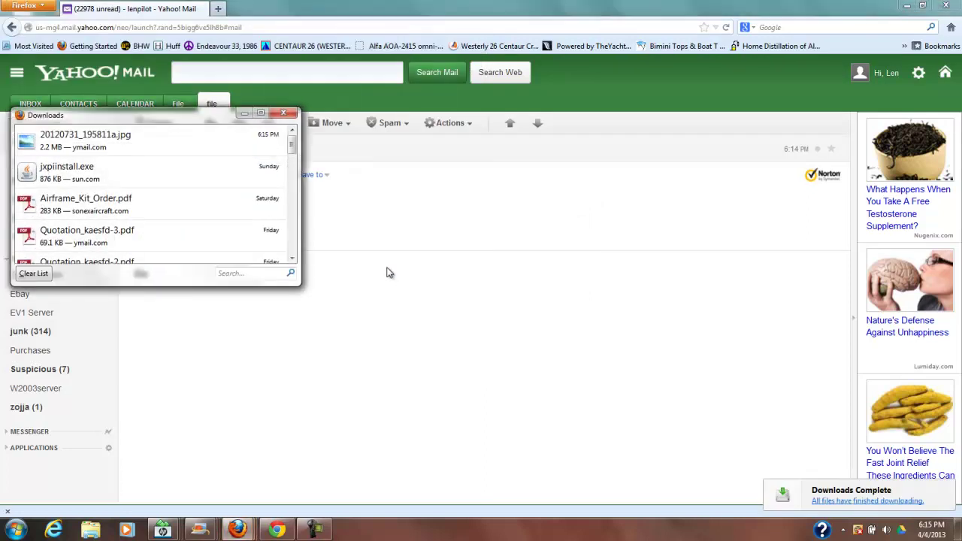
- Verify 20120731_195811a in its stills folder, then close the folder and Downloads list
{"action": "right_click", "coordinate": [104, 140]}
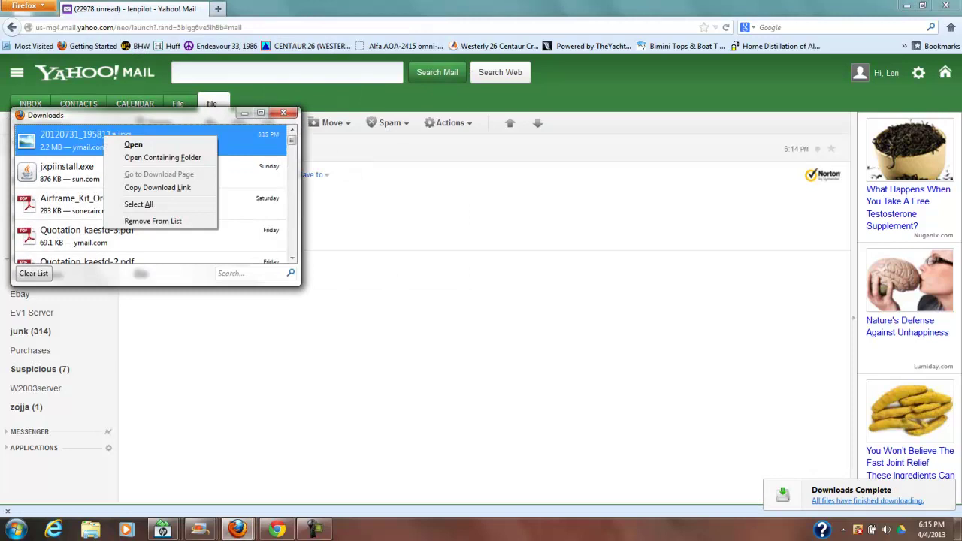
{"action": "left_click", "coordinate": [166, 158]}
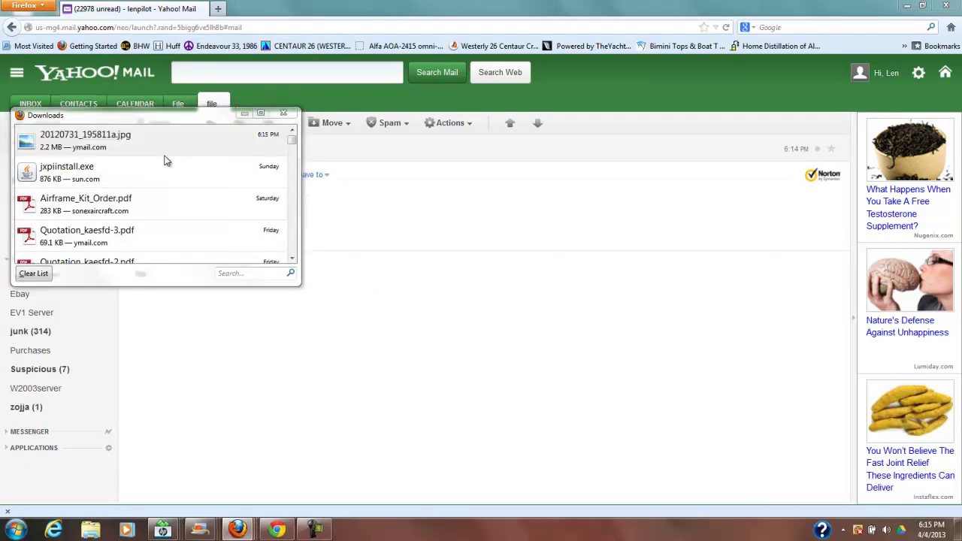
{"action": "left_click_drag", "start_coordinate": [606, 123], "coordinate": [606, 142]}
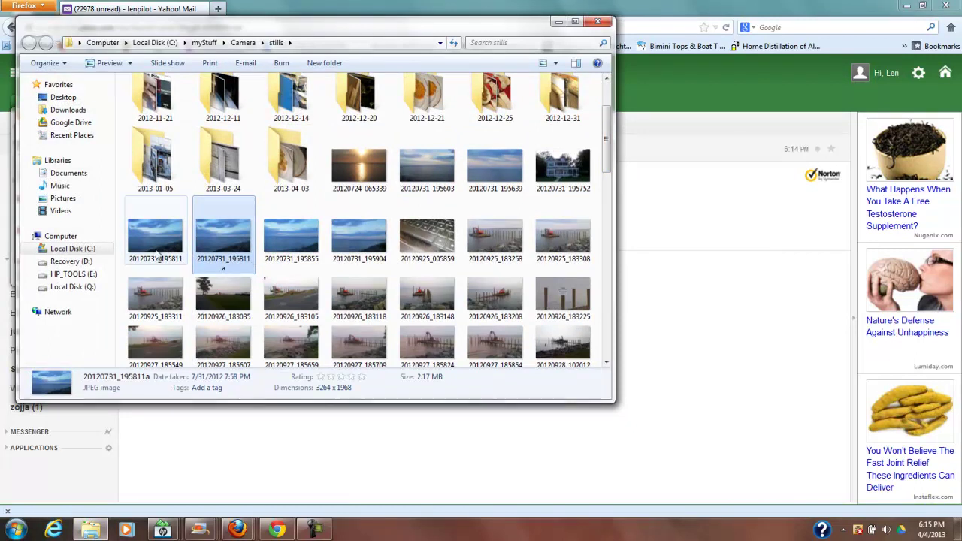
{"action": "left_click", "coordinate": [602, 24]}
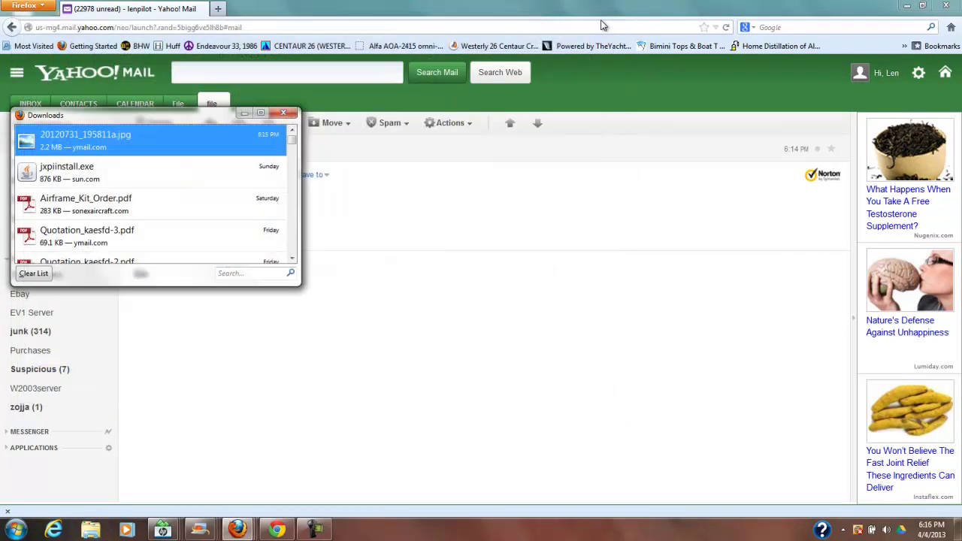
{"action": "left_click", "coordinate": [290, 115]}
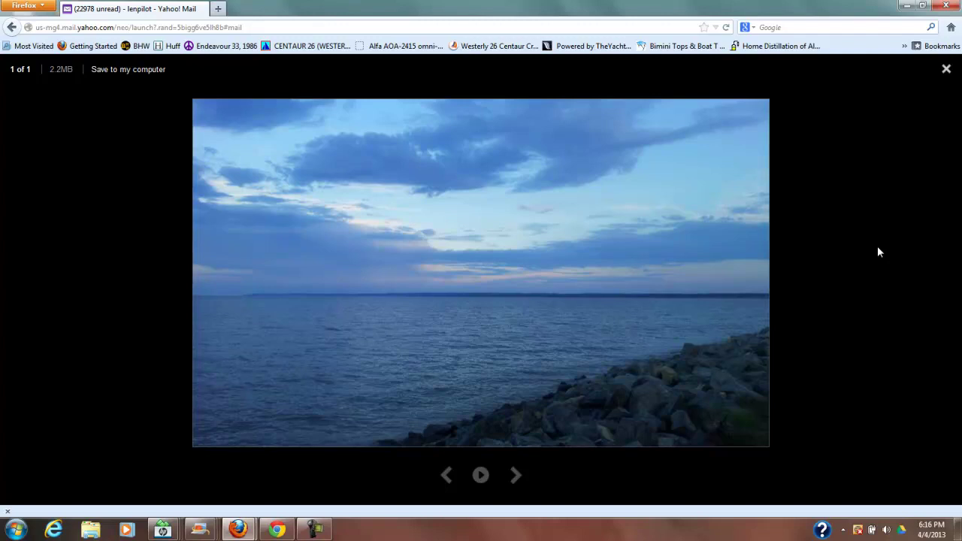
- Close the Firefox window showing the photo slideshow
{"action": "left_click", "coordinate": [946, 7]}
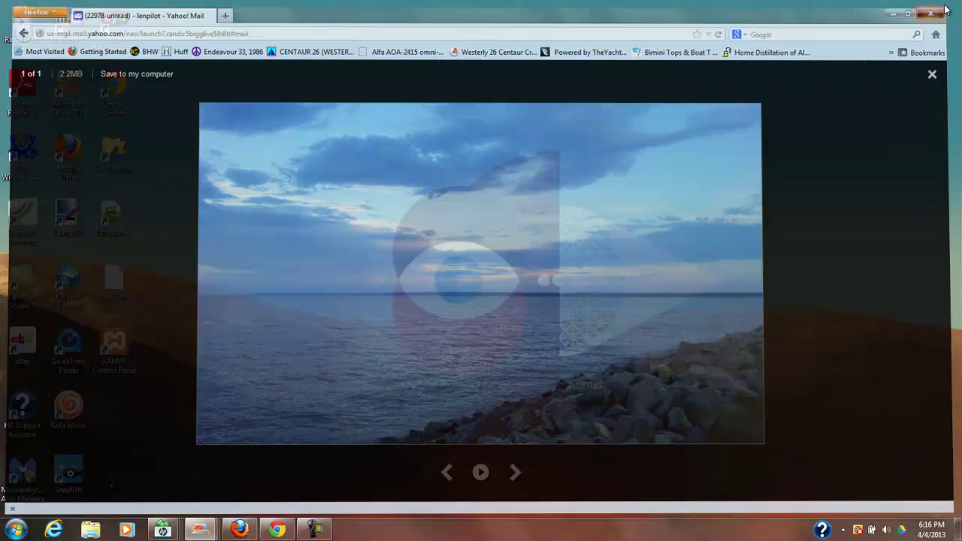